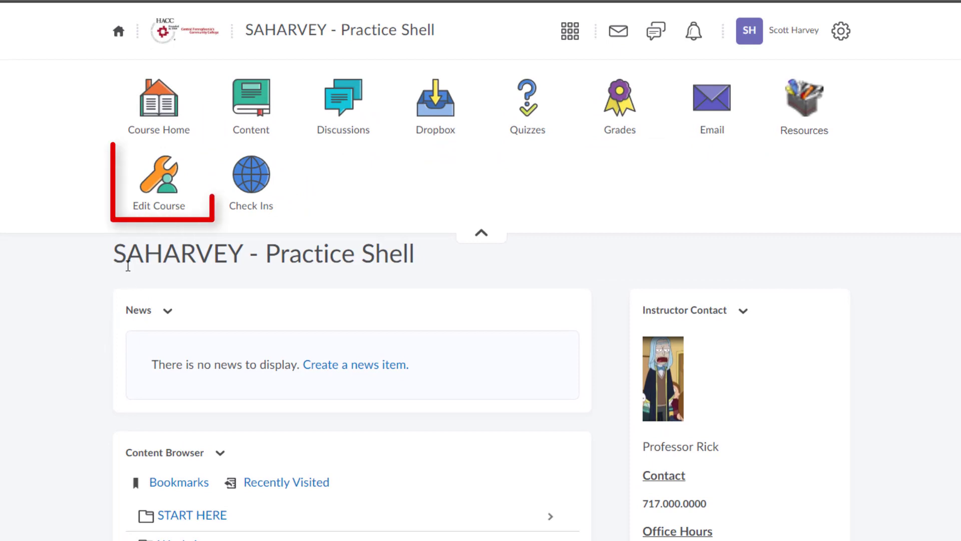
Go from the course admin tools to the Intelligent Agents sender settings page
left_click(160, 213)
scroll(146, 190, "down", 2)
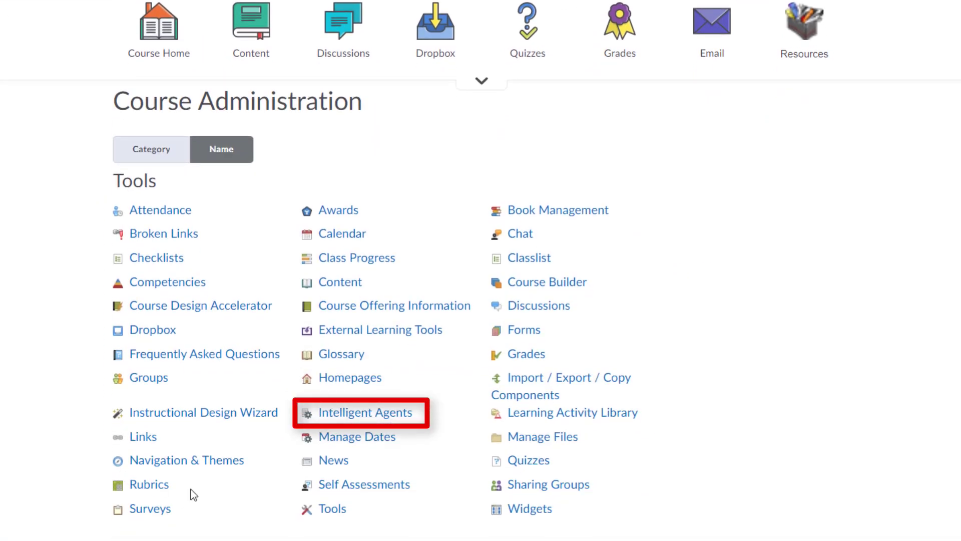
left_click(403, 418)
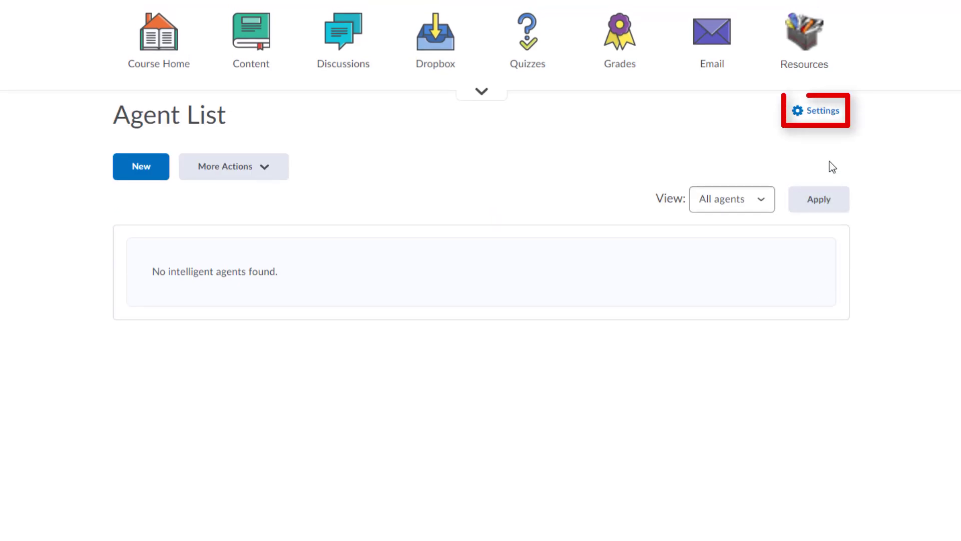
left_click(823, 112)
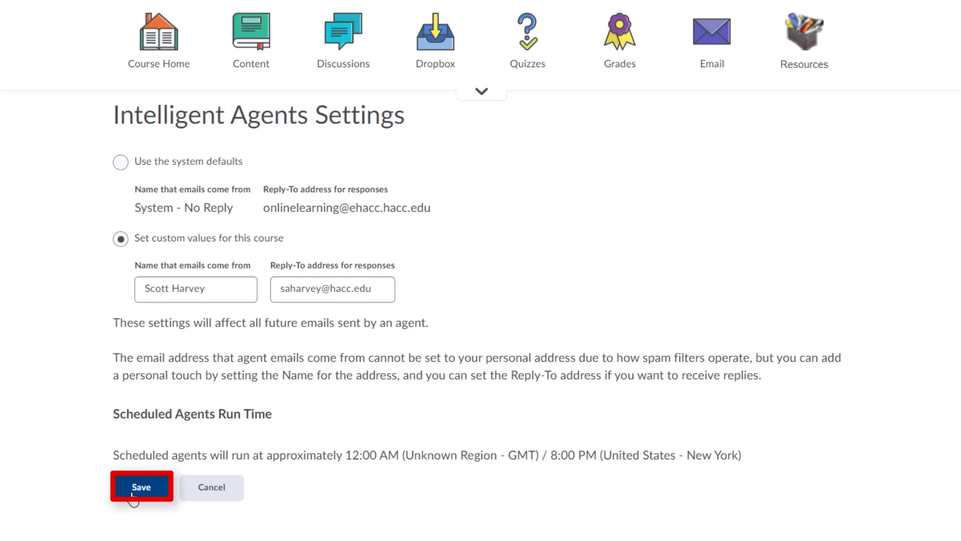
Save the custom sender settings and start a new agent named 'Welcome Email'
left_click(141, 487)
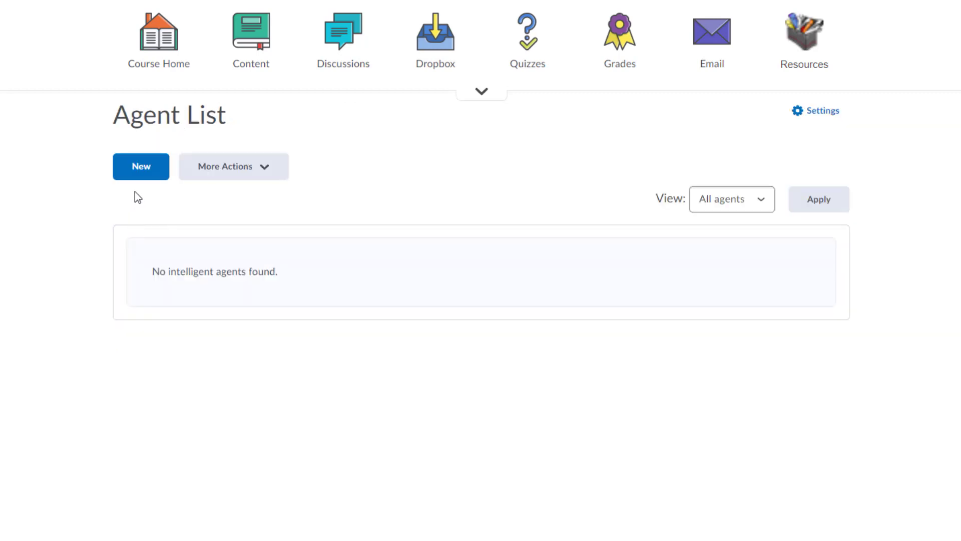
left_click(140, 166)
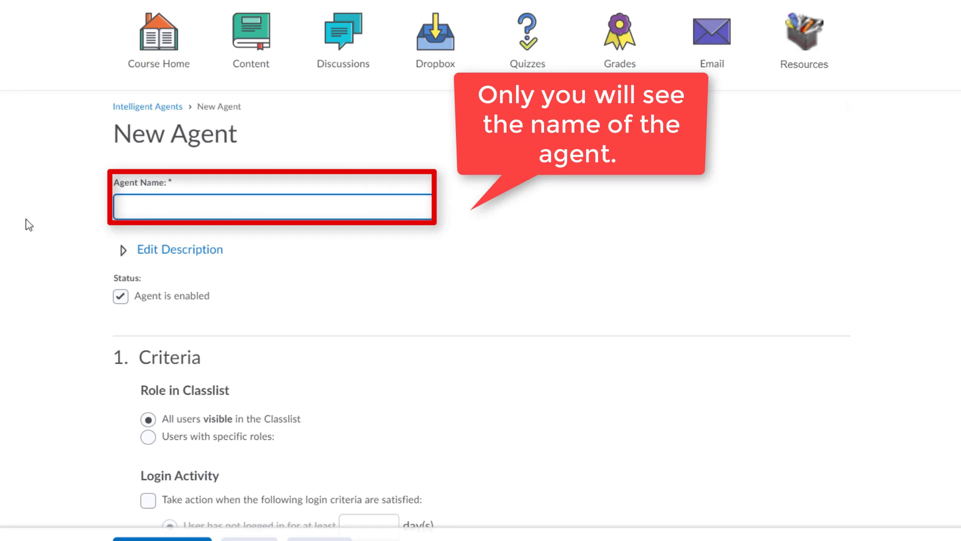
type("Welcome Email")
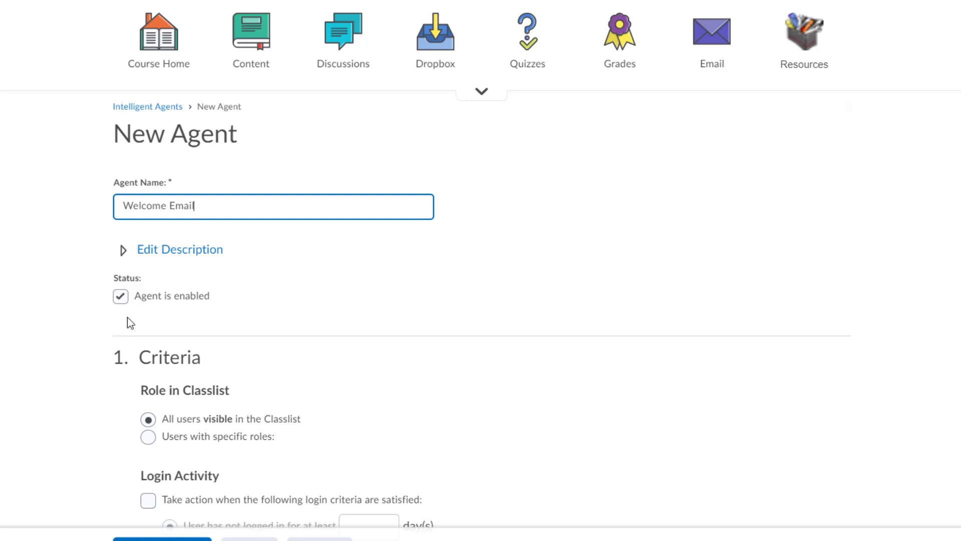
scroll(72, 362, "down", 7)
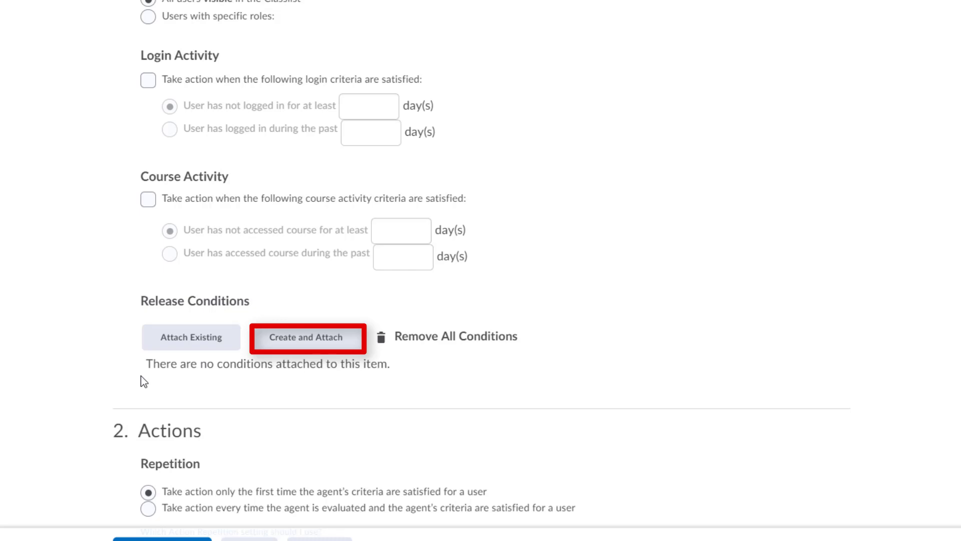
Set up a Role in current org unit release condition requiring enrollment as Student
left_click(305, 352)
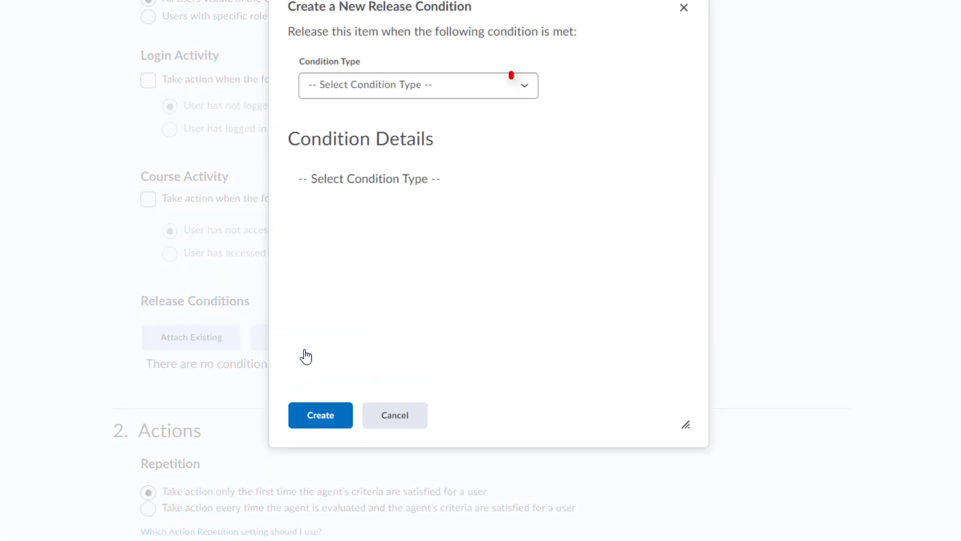
left_click(527, 94)
left_click(537, 83)
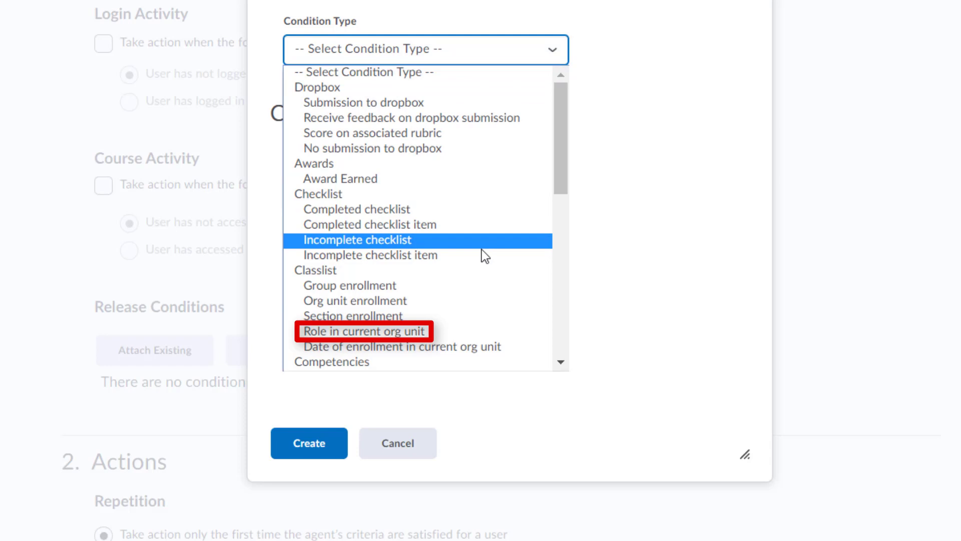
left_click(412, 336)
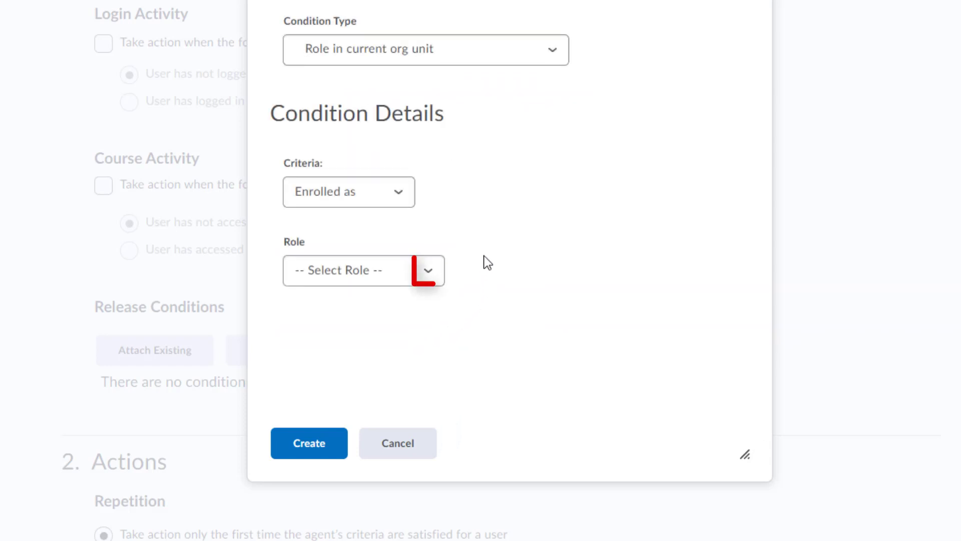
left_click(433, 266)
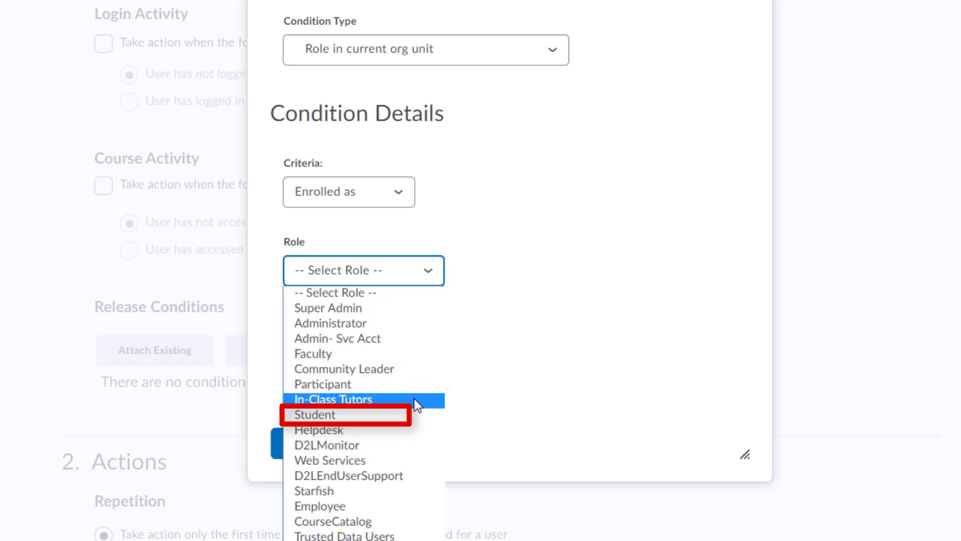
left_click(411, 414)
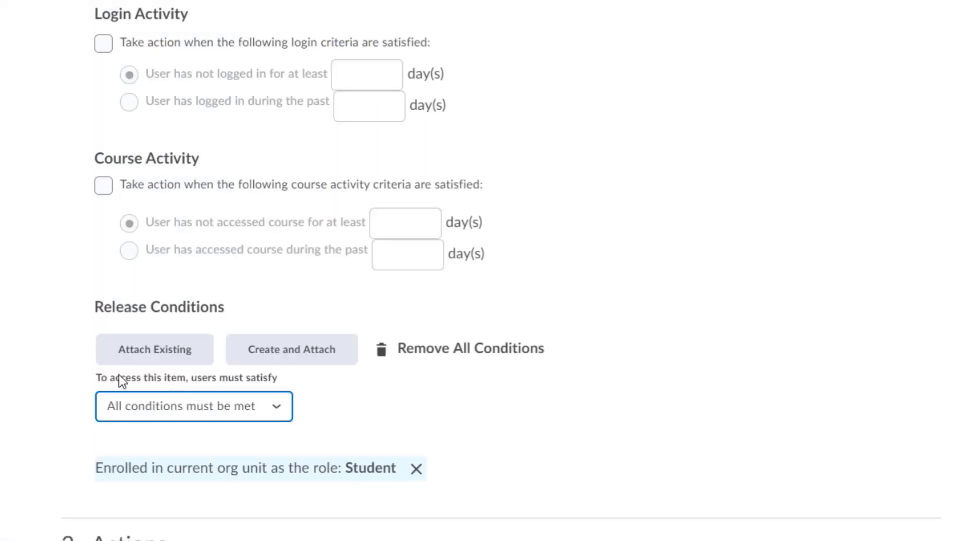
Enter {InitiatingUser} as the agent email's To recipient
scroll(90, 382, "down", 3)
scroll(64, 385, "down", 3)
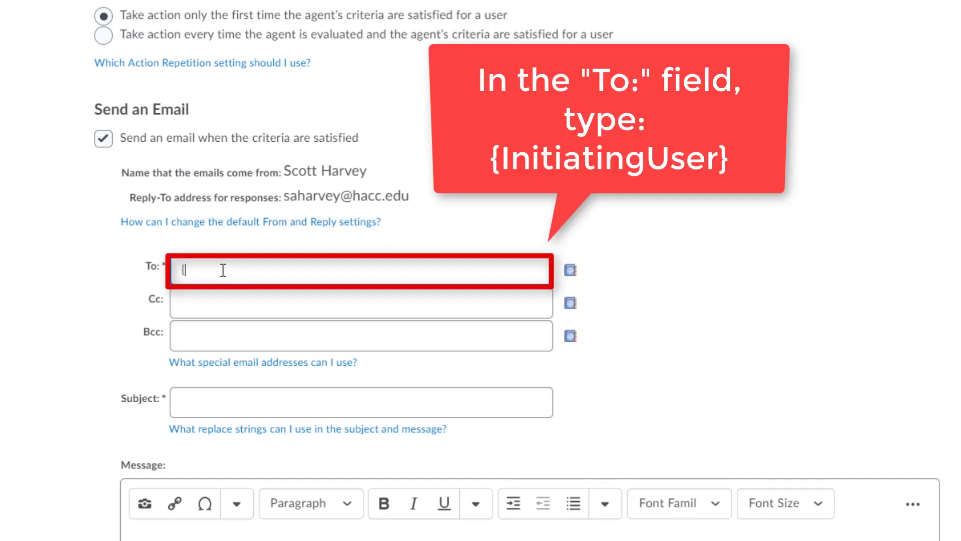
type("InitiatingUser}")
left_click(233, 310)
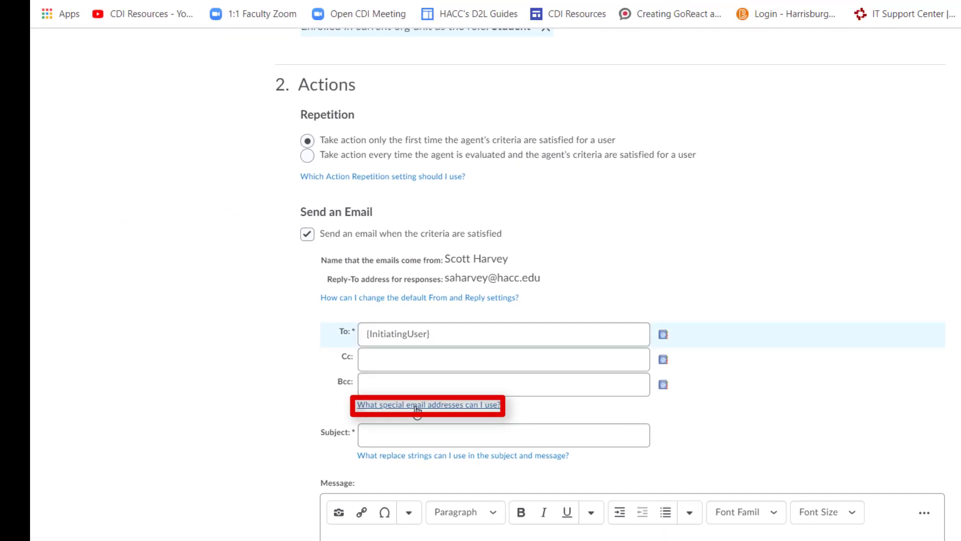
Confirm the {InitiatingUser} replace string in the special address help, leaving Cc and Bcc empty
left_click(416, 404)
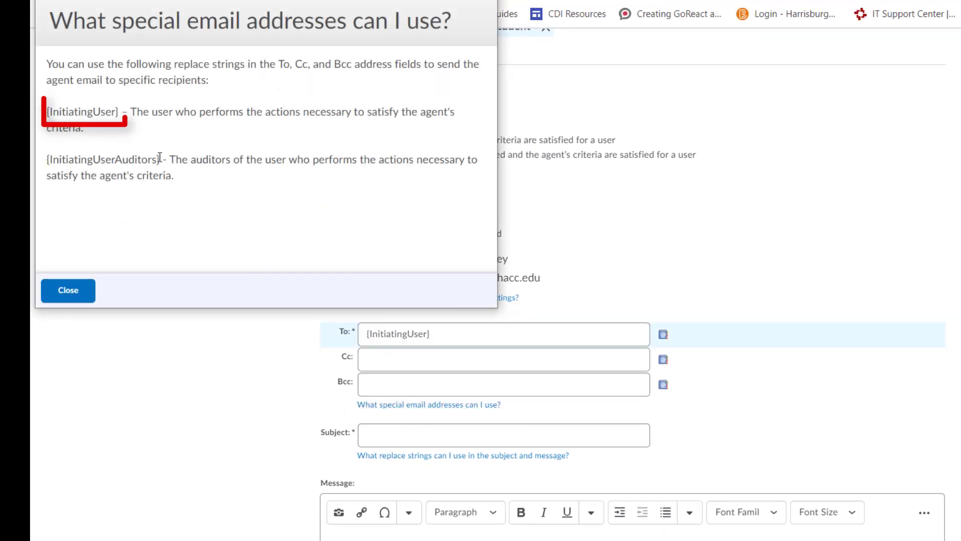
left_click_drag(120, 113, 45, 113)
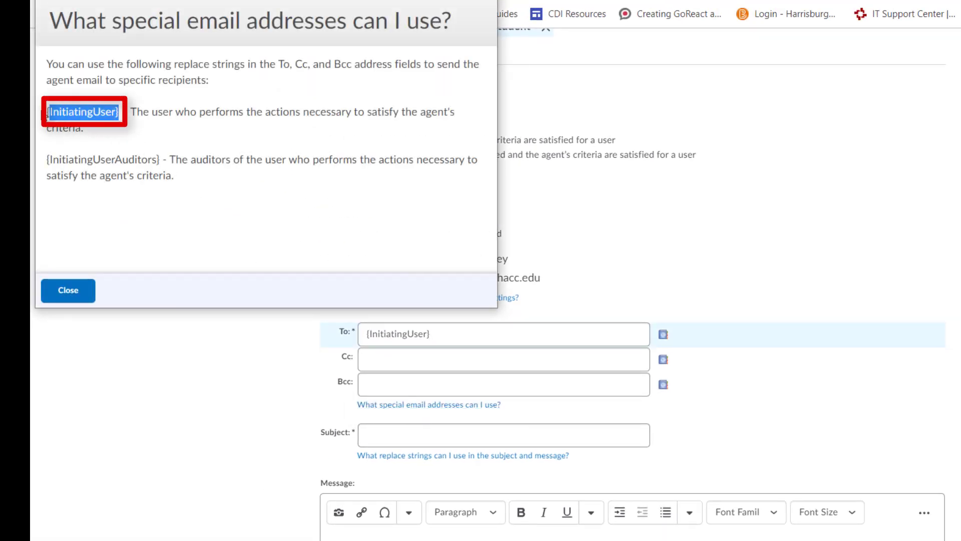
left_click(73, 298)
left_click(349, 382)
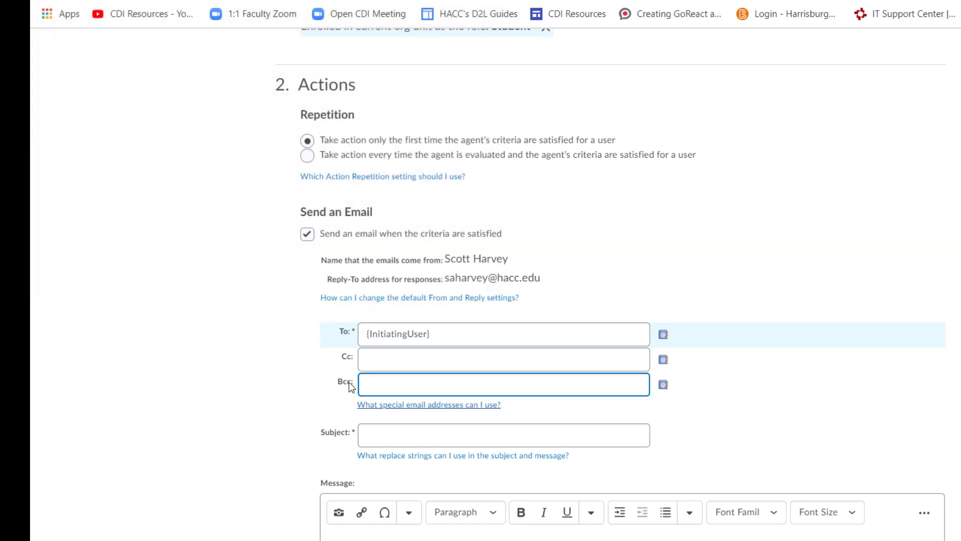
left_click(348, 398)
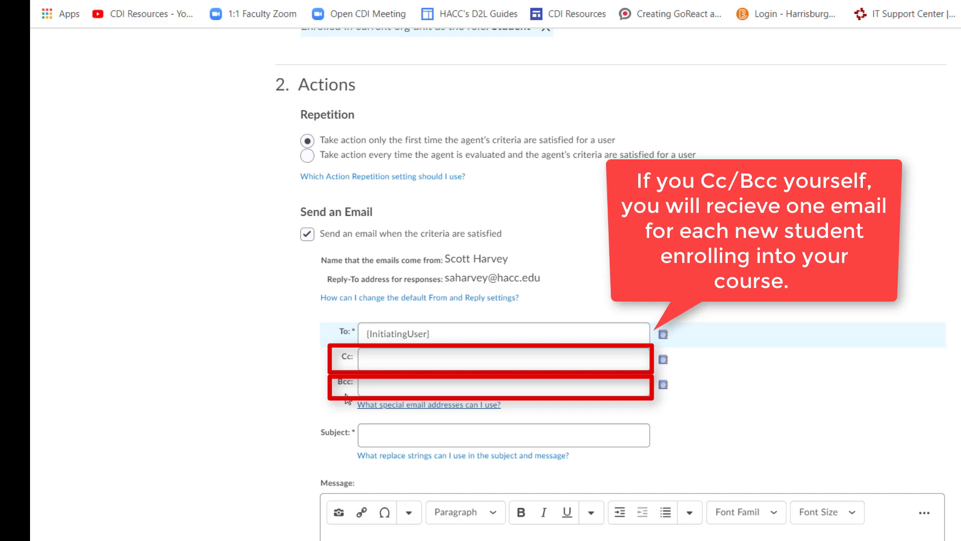
left_click(346, 395)
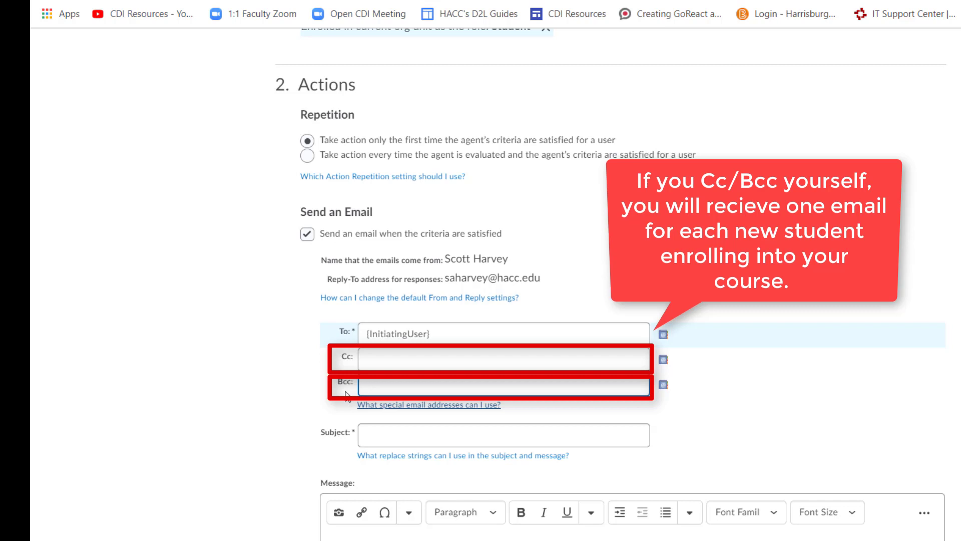
left_click(347, 404)
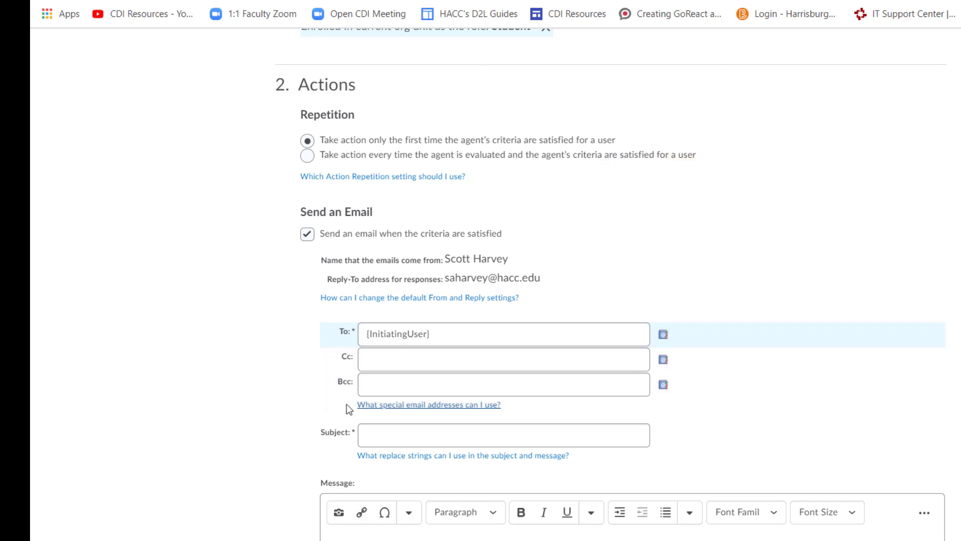
left_click(386, 430)
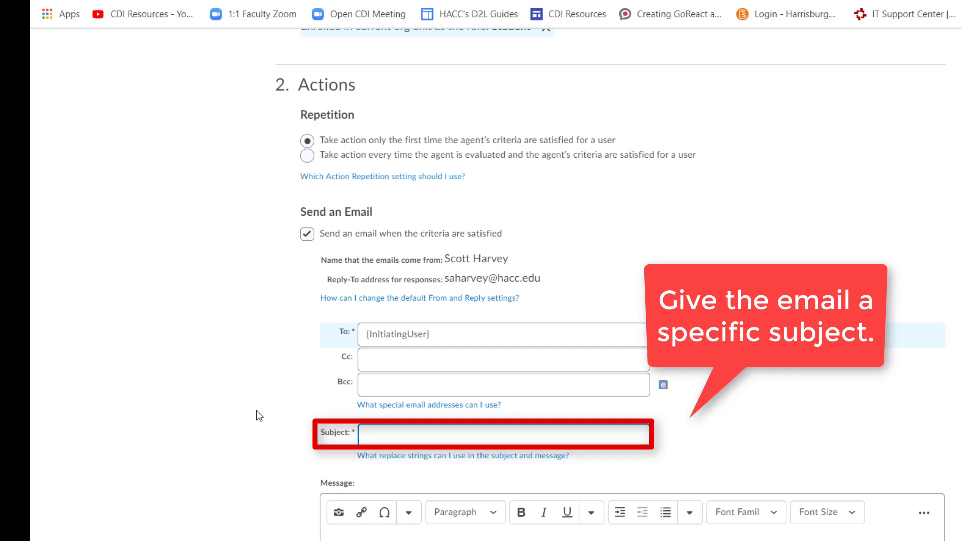
Enter the email subject 'Welcome to (Scott's Course)!'
type("Welcome to (Scott's Course)!")
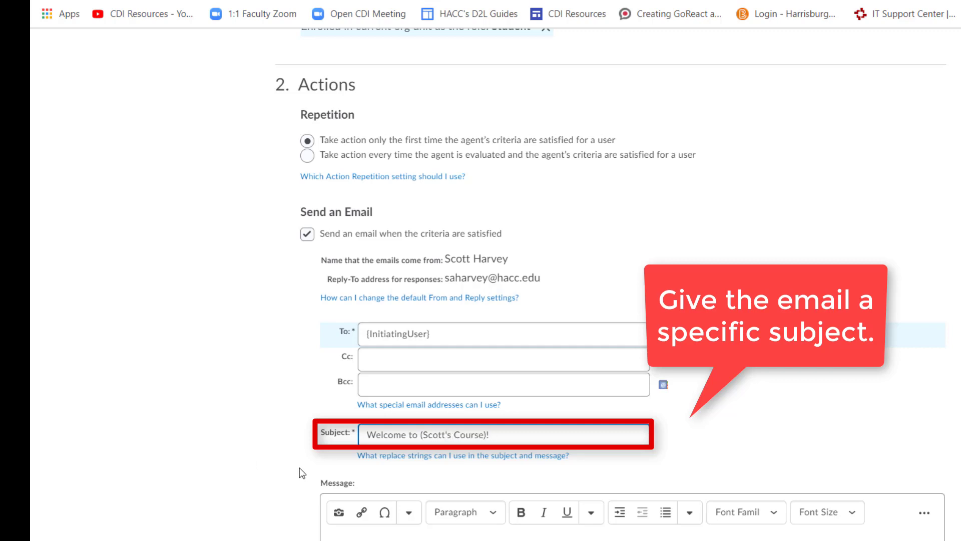
scroll(303, 473, "down", 3)
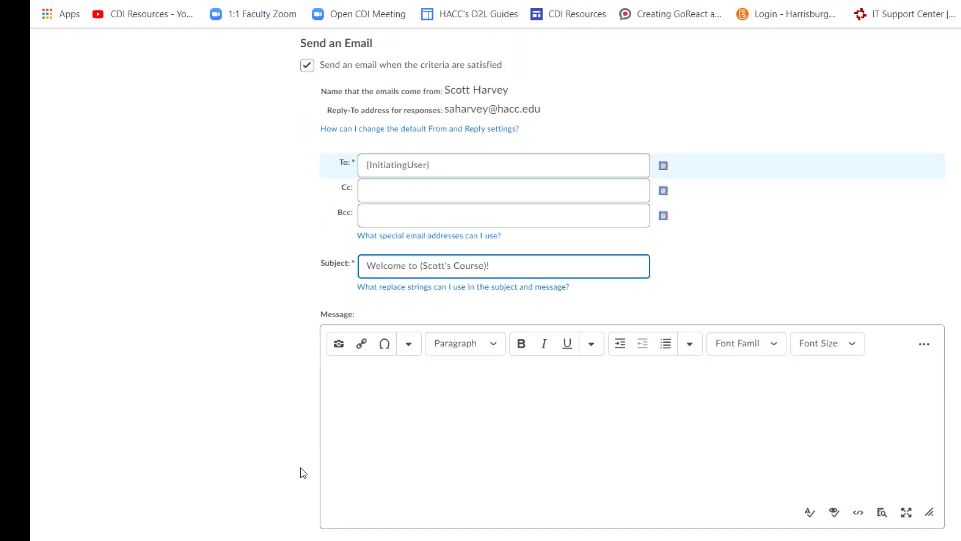
scroll(303, 473, "down", 4)
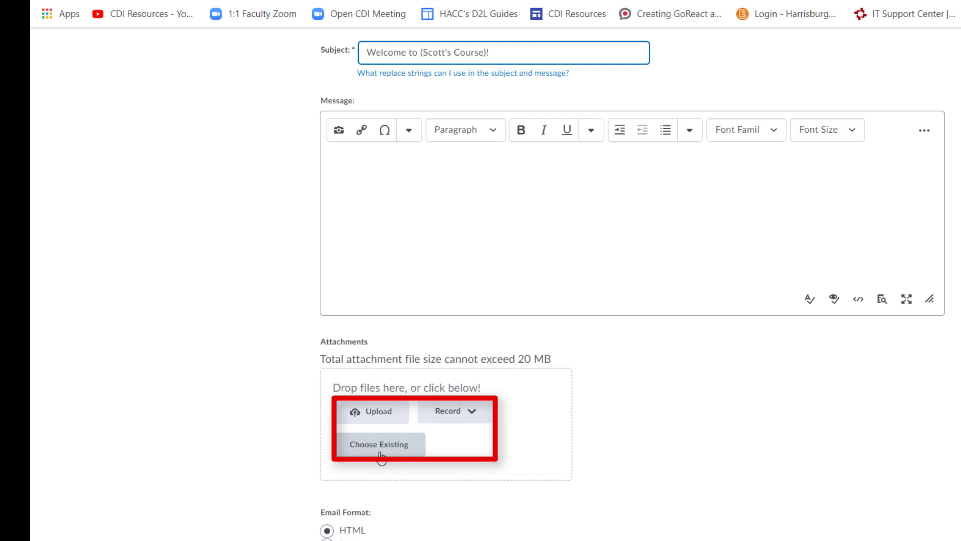
Enable the agent schedule and set it to repeat every 1 day
scroll(381, 457, "down", 4)
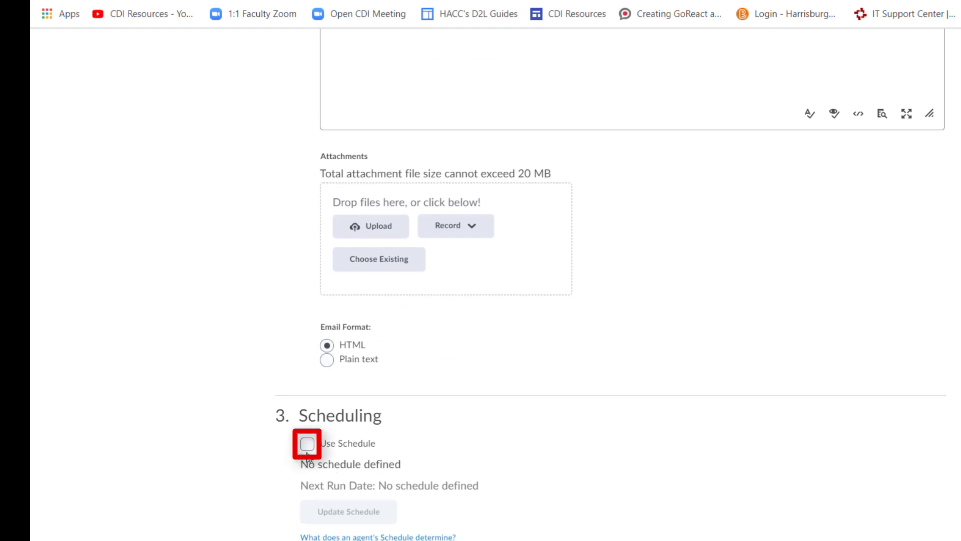
left_click(308, 447)
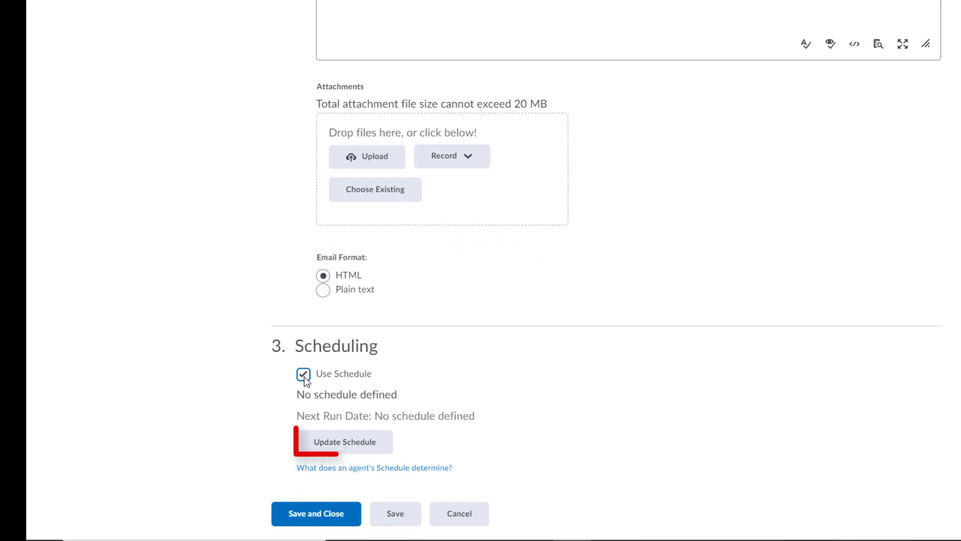
left_click(345, 441)
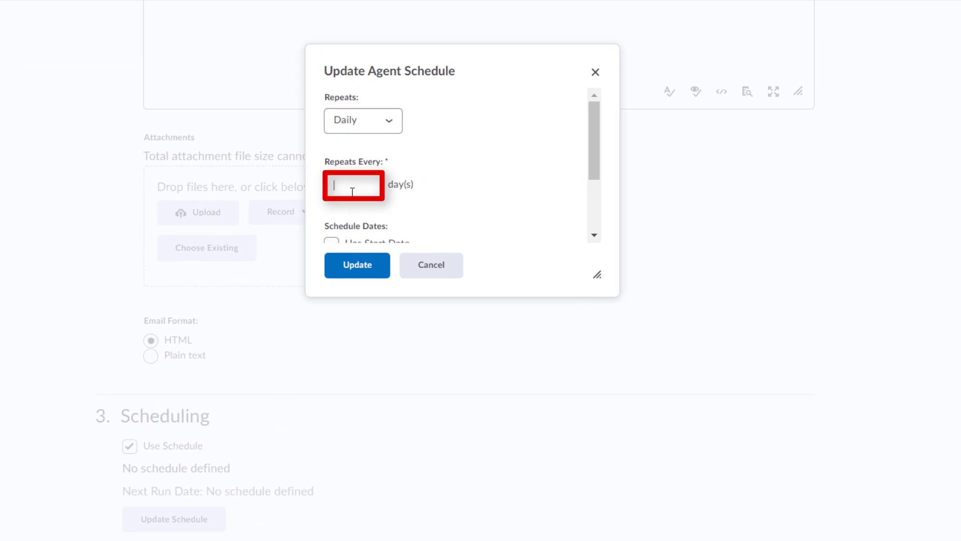
type("1")
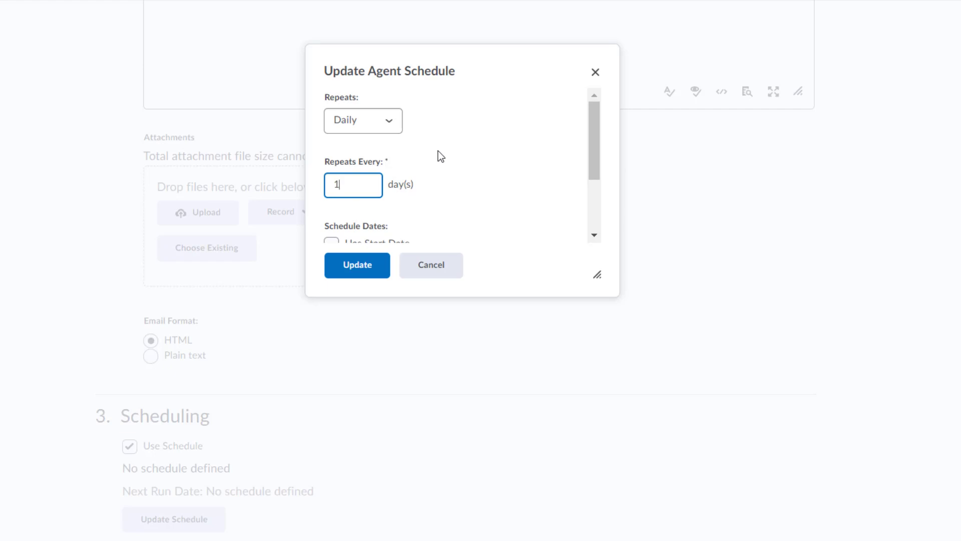
Give the schedule an end date of January 29, 2021
scroll(461, 161, "down", 2)
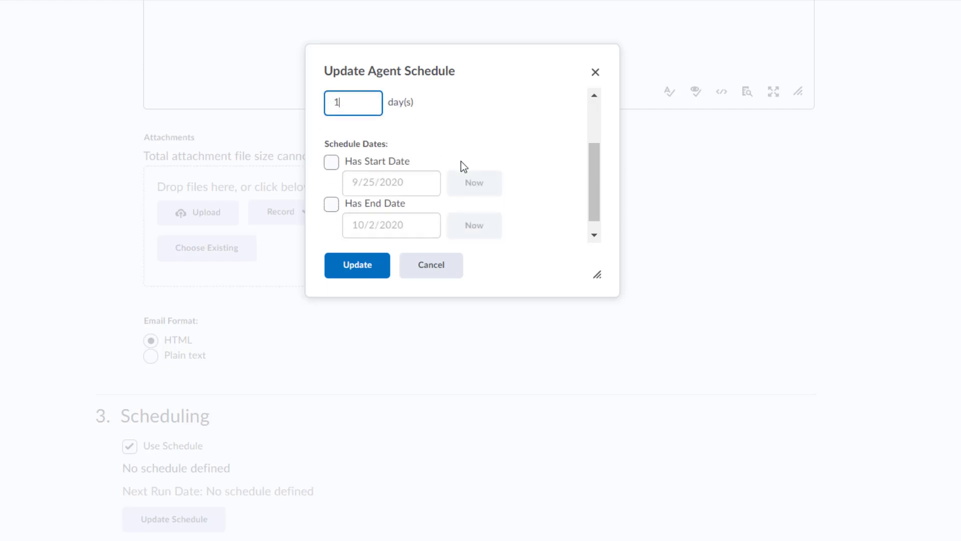
scroll(461, 162, "down", 1)
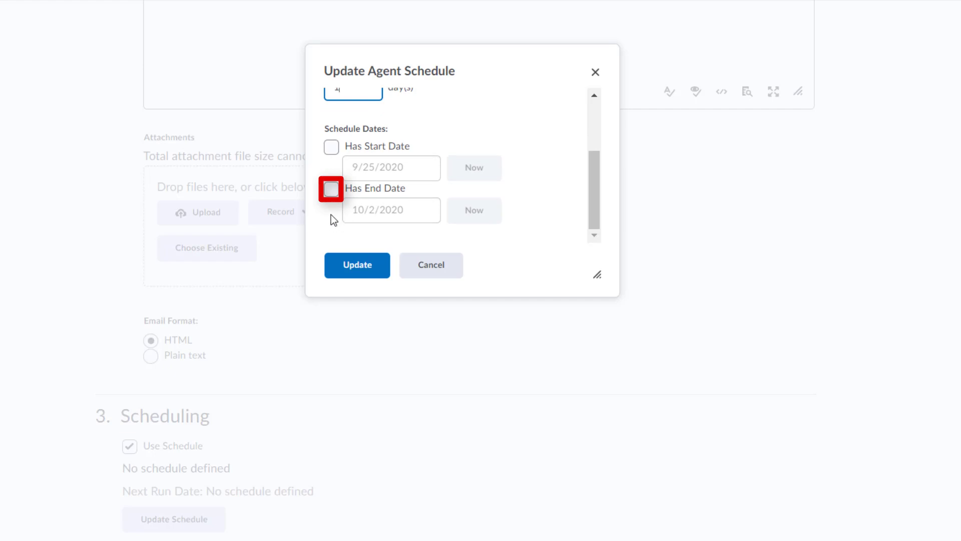
left_click(331, 189)
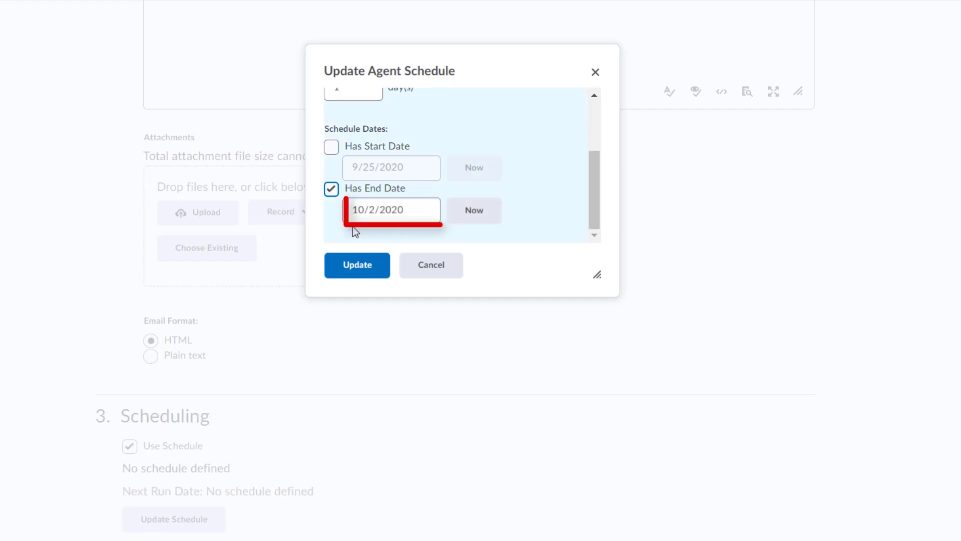
left_click(423, 212)
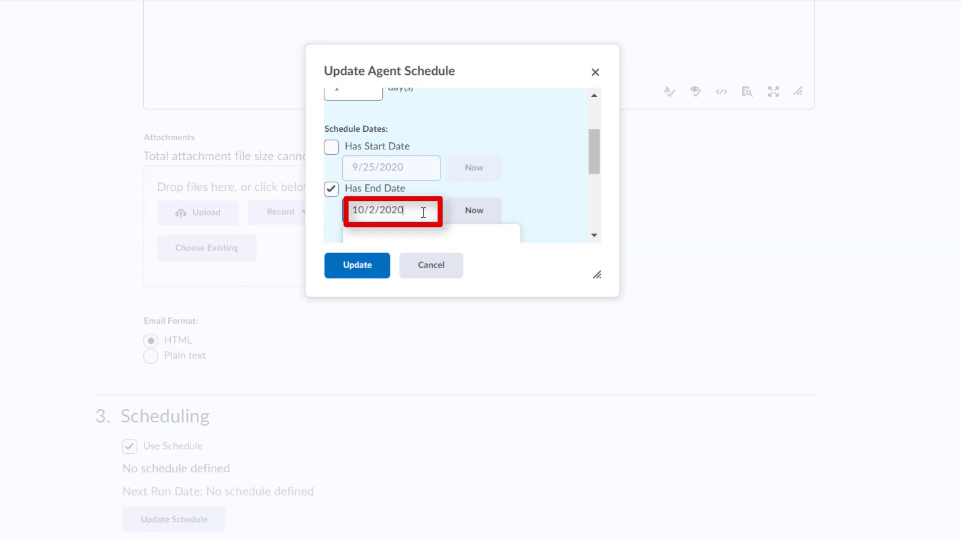
scroll(532, 188, "down", 3)
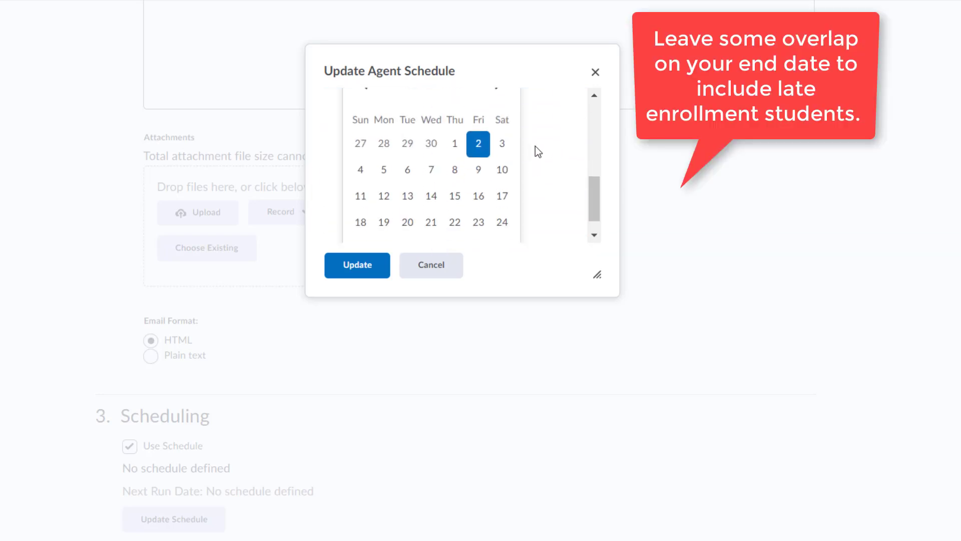
scroll(593, 196, "up", 1)
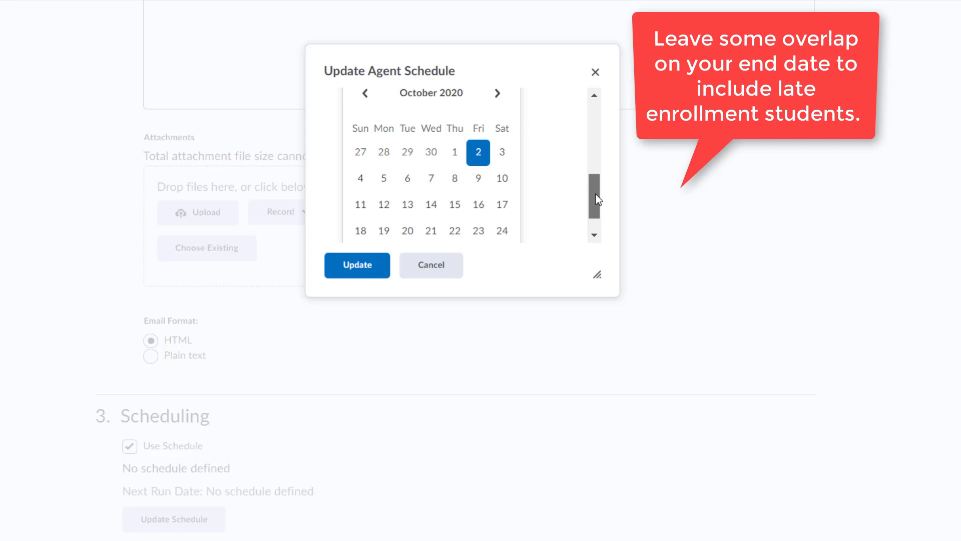
left_click(499, 98)
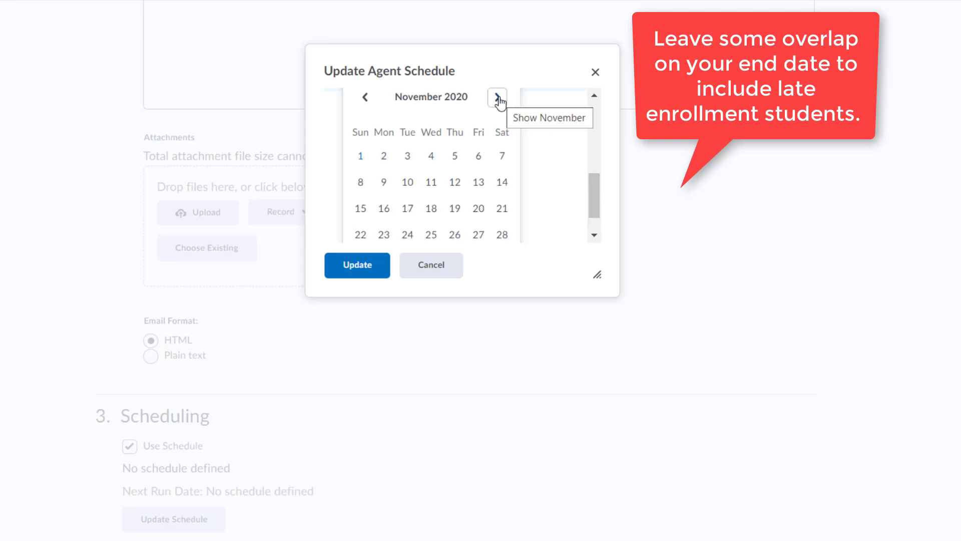
left_click(498, 99)
left_click(498, 99)
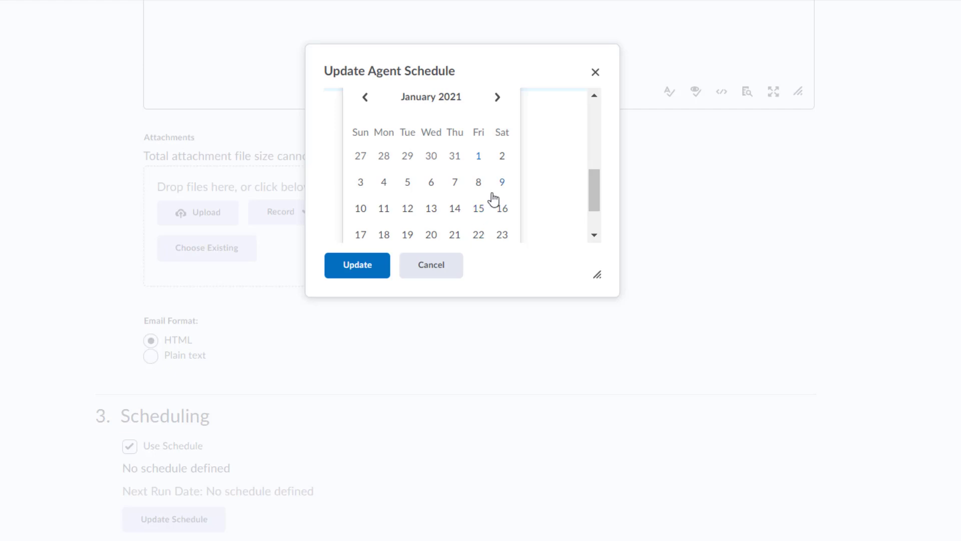
scroll(491, 199, "down", 1)
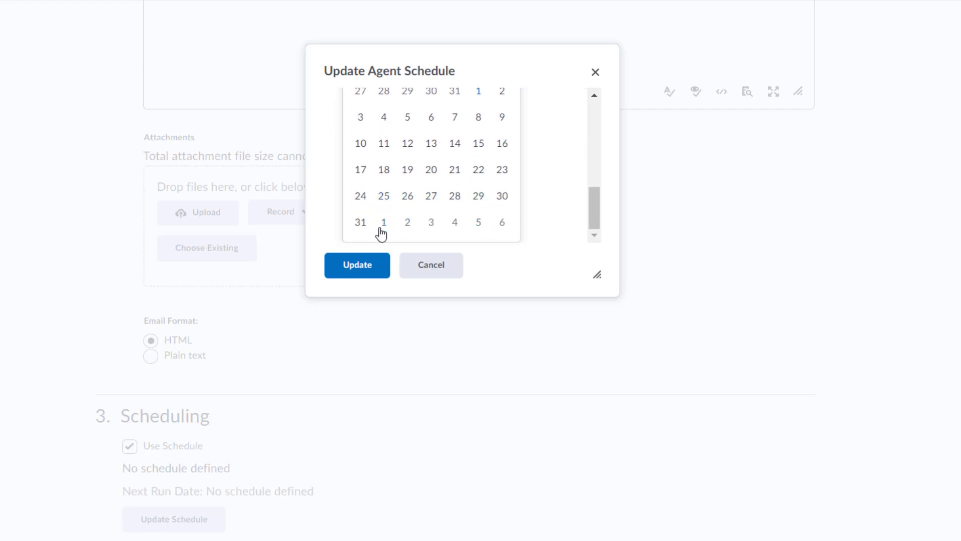
left_click(479, 199)
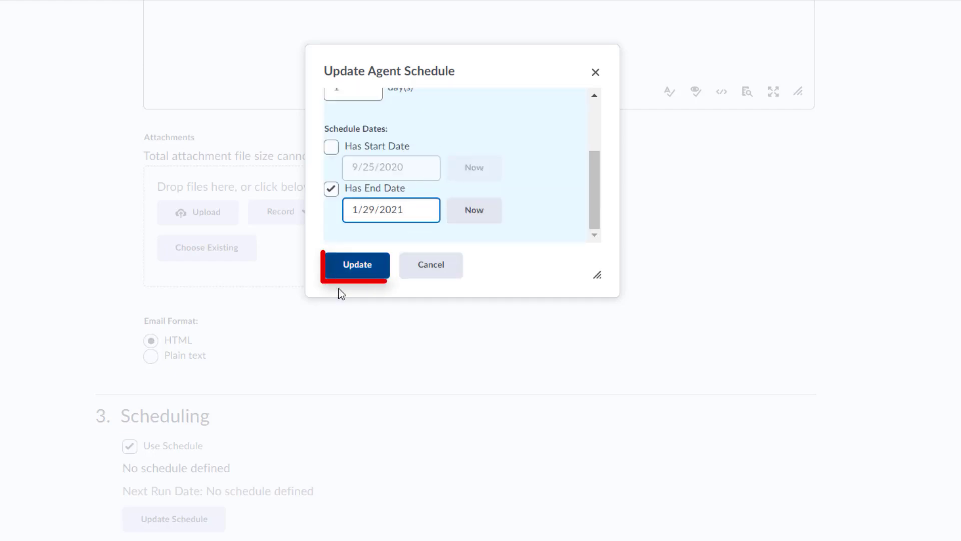
Apply the daily schedule ending Friday, January 29, 2021
left_click(357, 265)
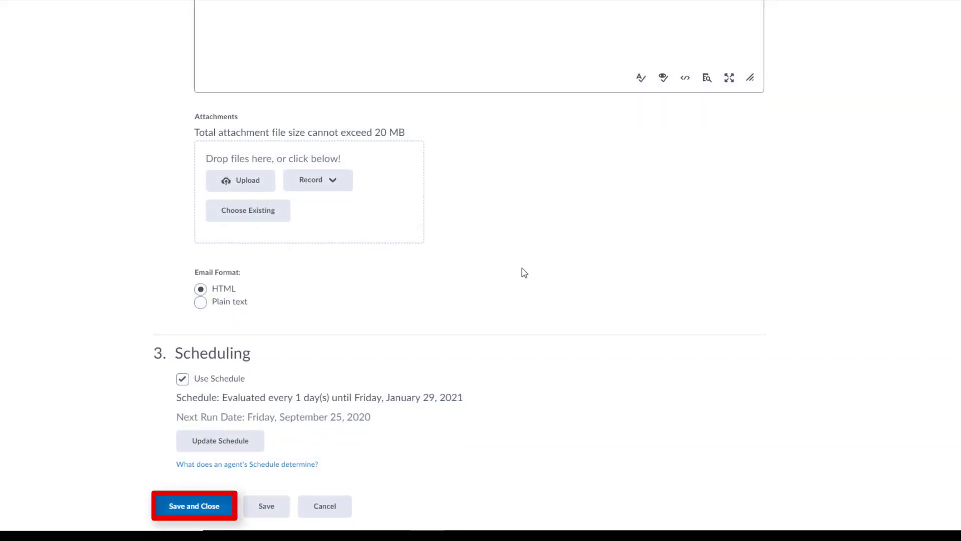